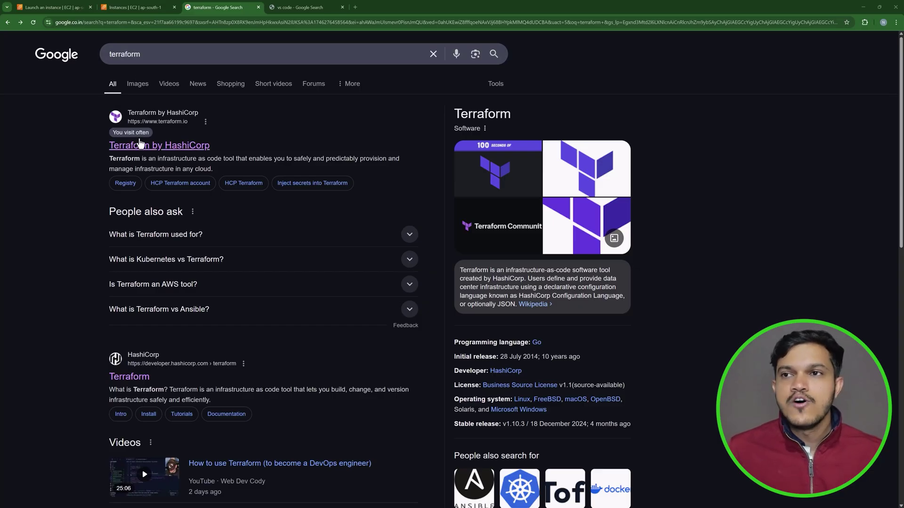
Open the Terraform by HashiCorp site and go to its Install page listing version 1.11.4 Windows binaries
left_click(140, 144)
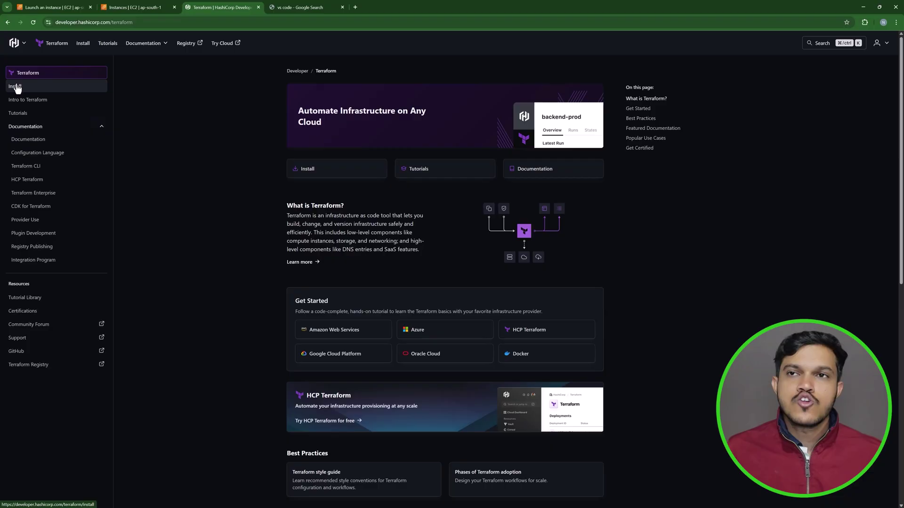
key("ctrl+plus")
key("ctrl+plus")
key("ctrl+plus")
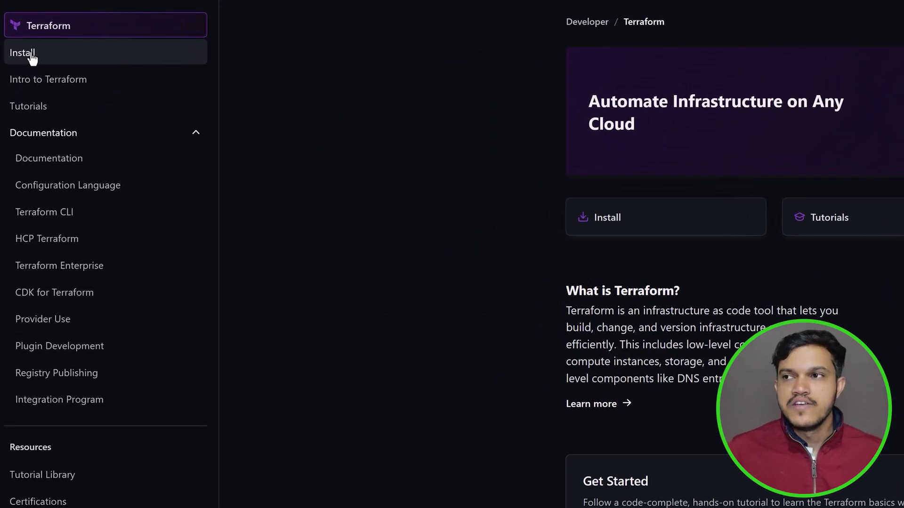
left_click(30, 53)
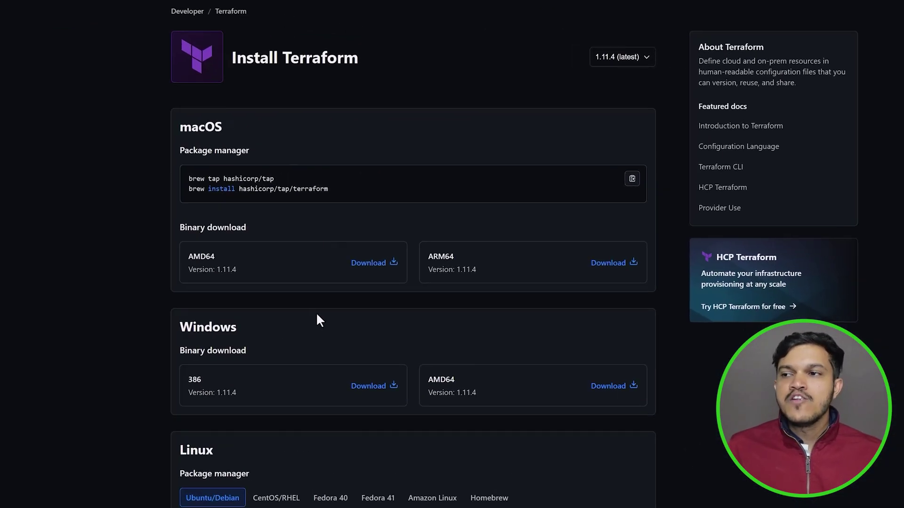
scroll(316, 320, "down", 3)
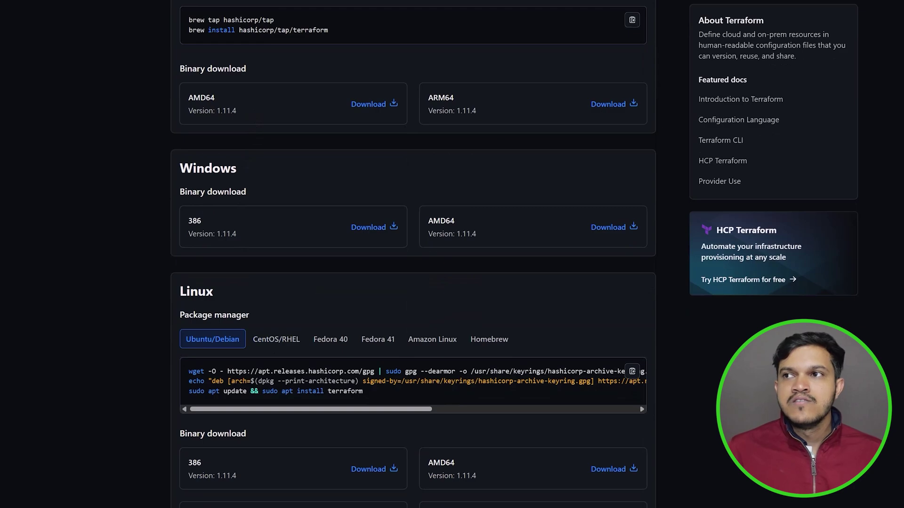
scroll(239, 193, "down", 2)
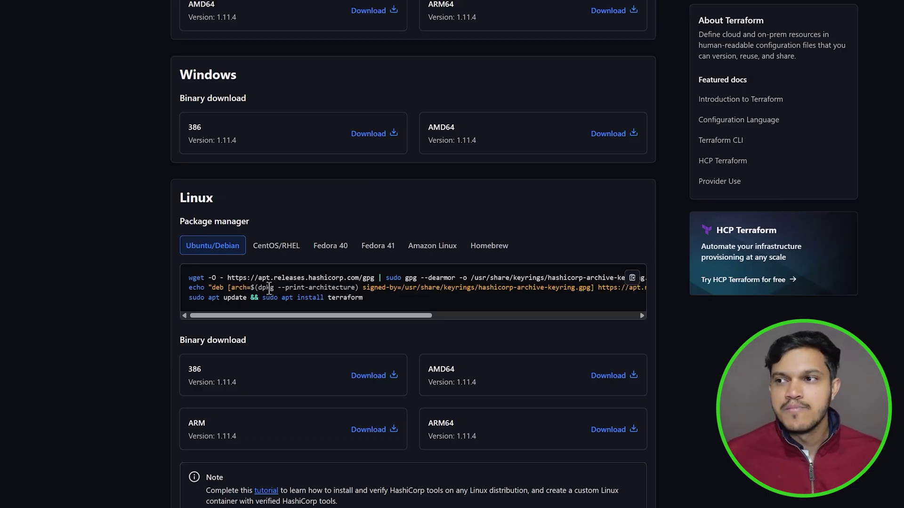
scroll(268, 287, "up", 2)
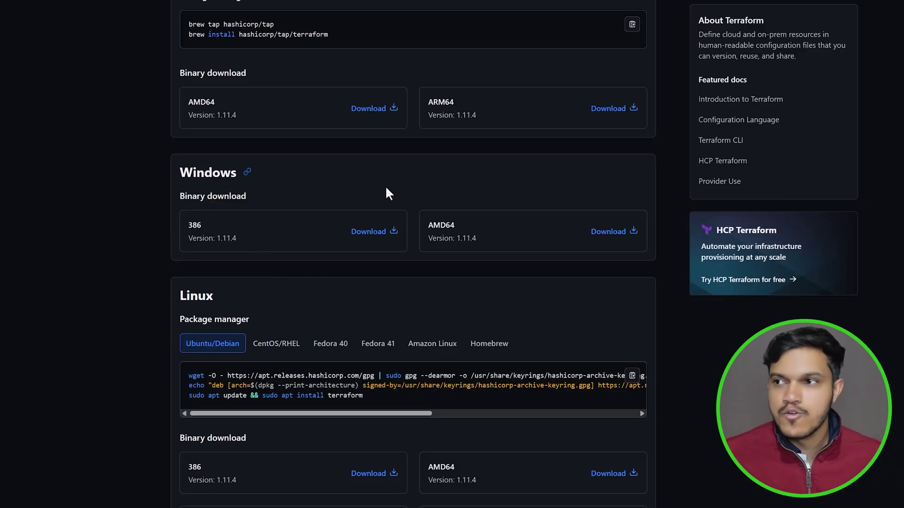
Download the Windows 386 Terraform zip and extract it to terraform_1.11.4_windows_386 in Downloads
left_click(368, 231)
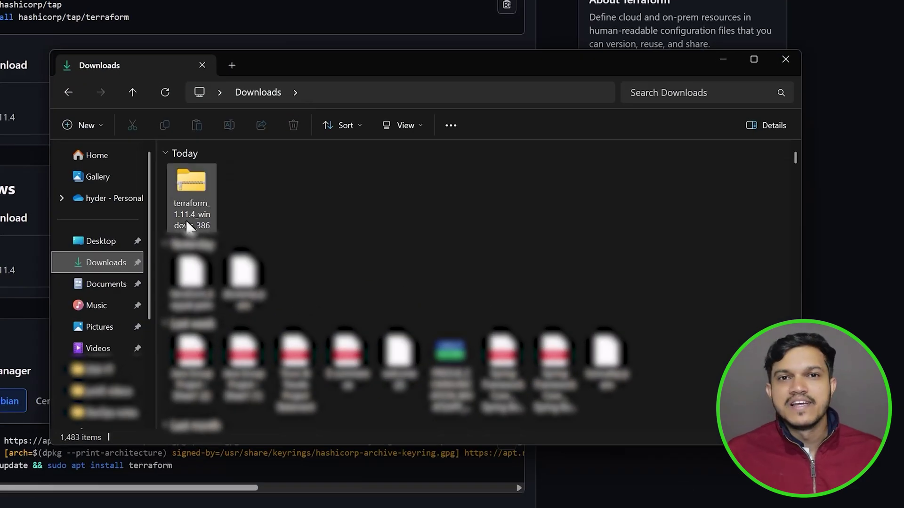
left_click(197, 192)
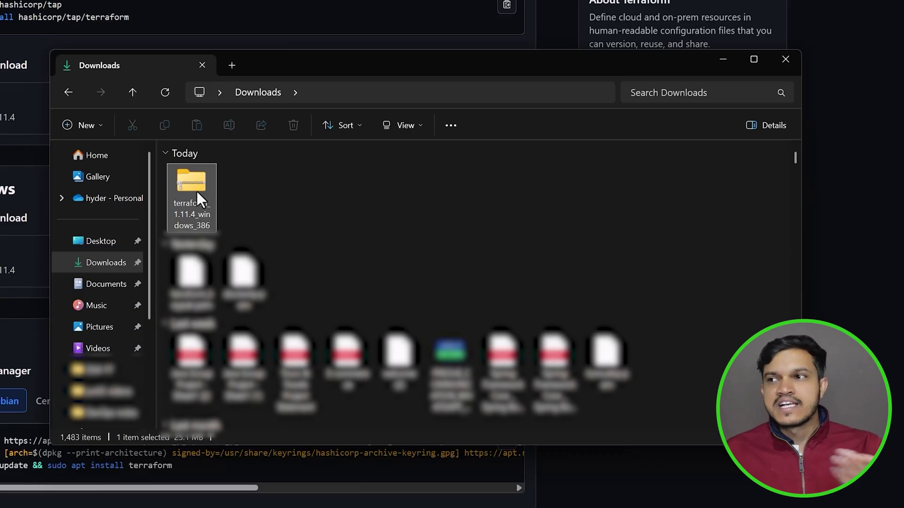
right_click(197, 191)
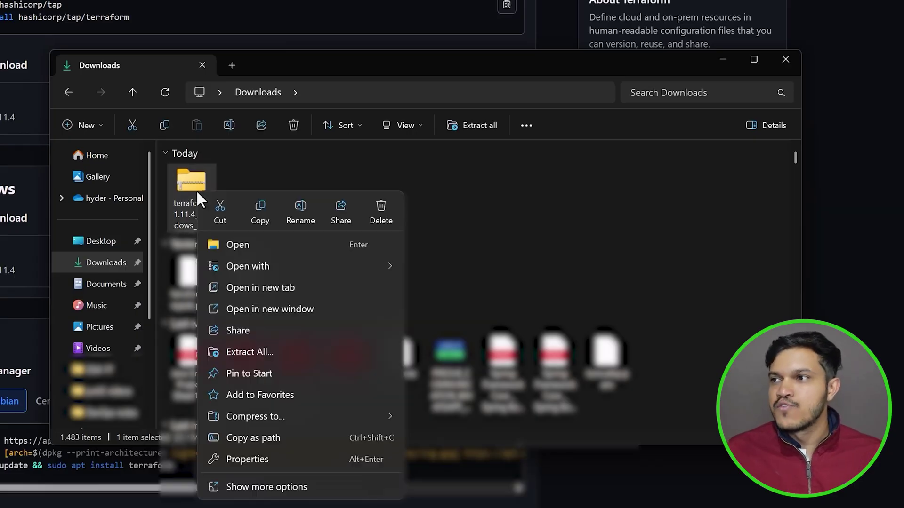
left_click(267, 351)
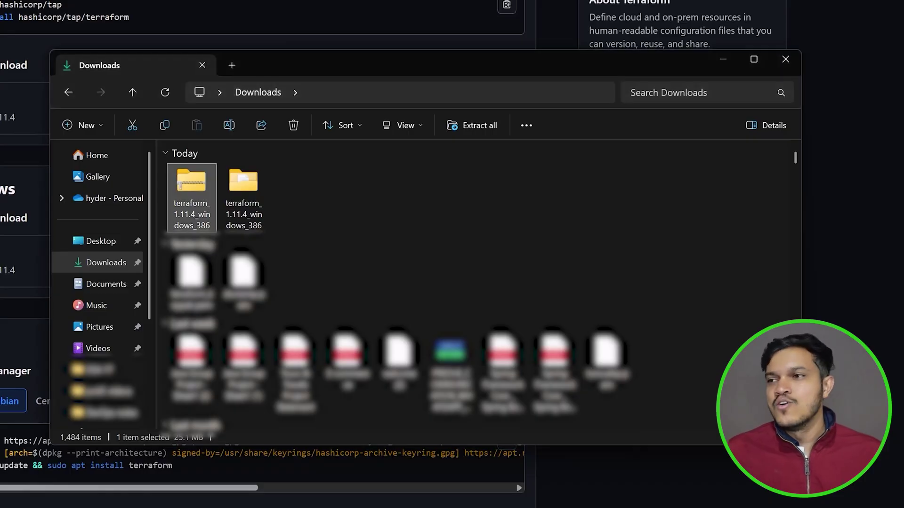
Open the terraform_1.11.4_windows_386 folder in a compact layout and cut terraform.exe for moving
double_click(242, 195)
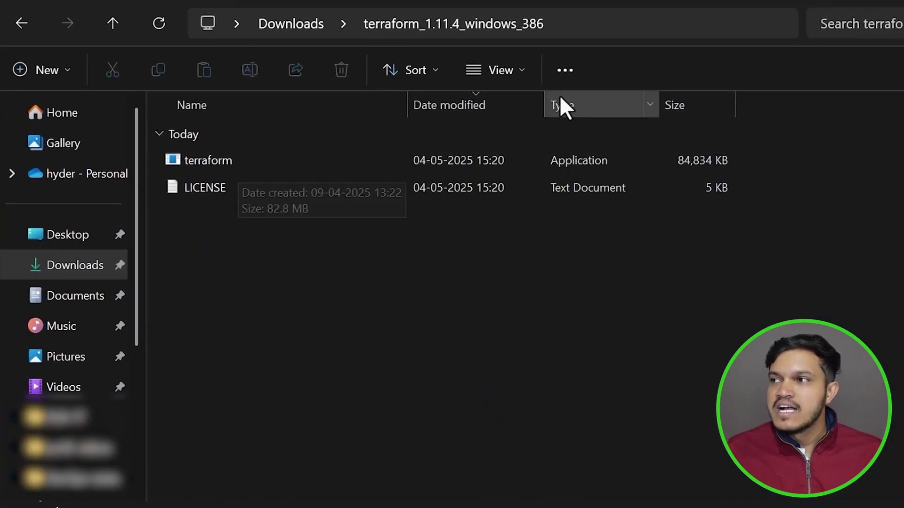
left_click(572, 159)
key("ctrl+shift+4")
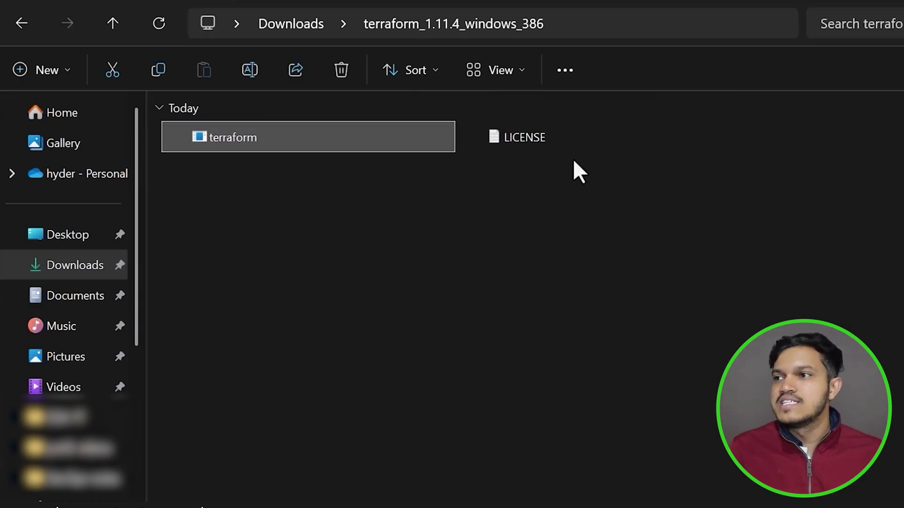
left_click(15, 26)
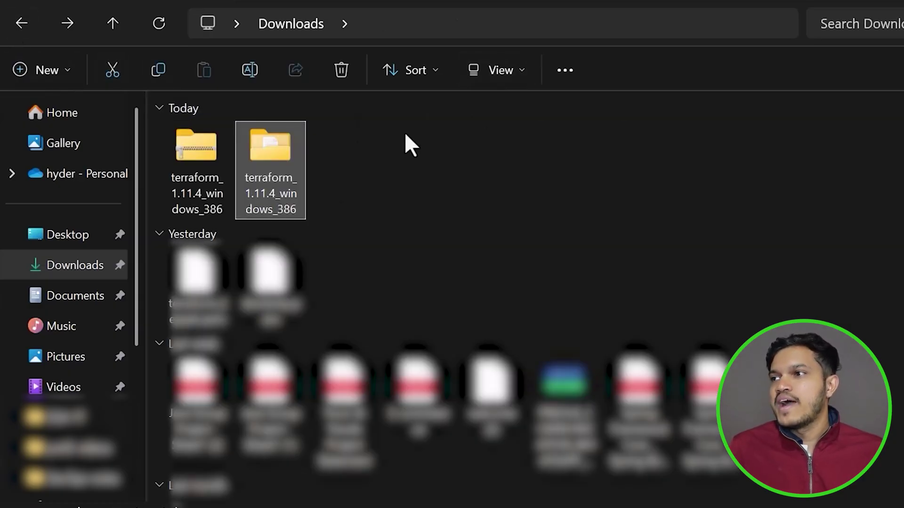
double_click(291, 179)
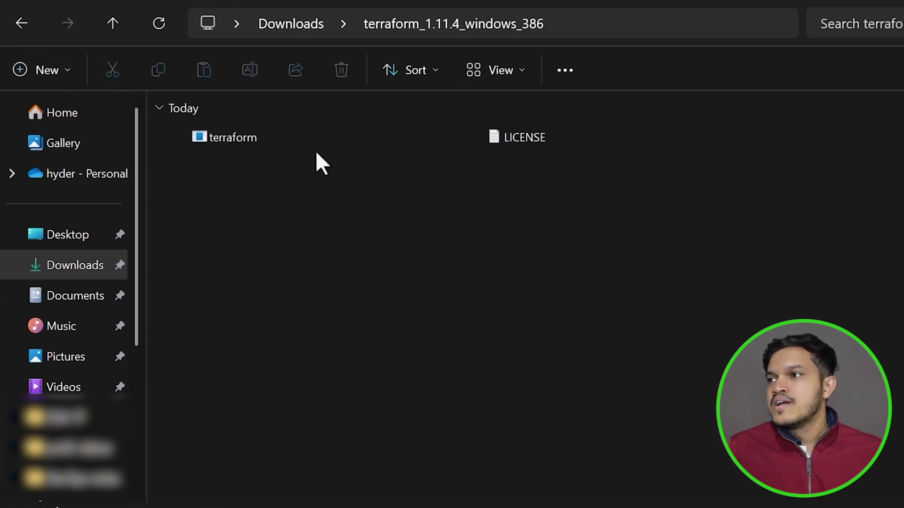
left_click(224, 136)
key("ctrl+c")
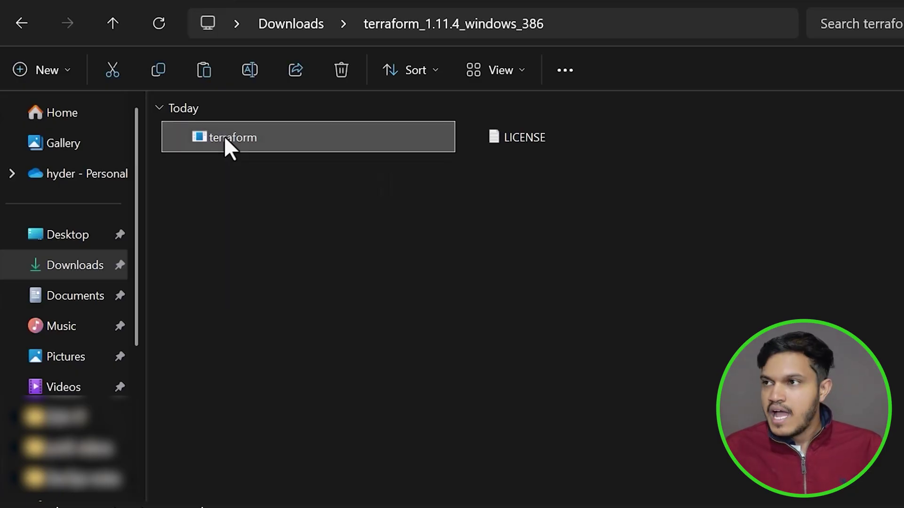
key("ctrl+x")
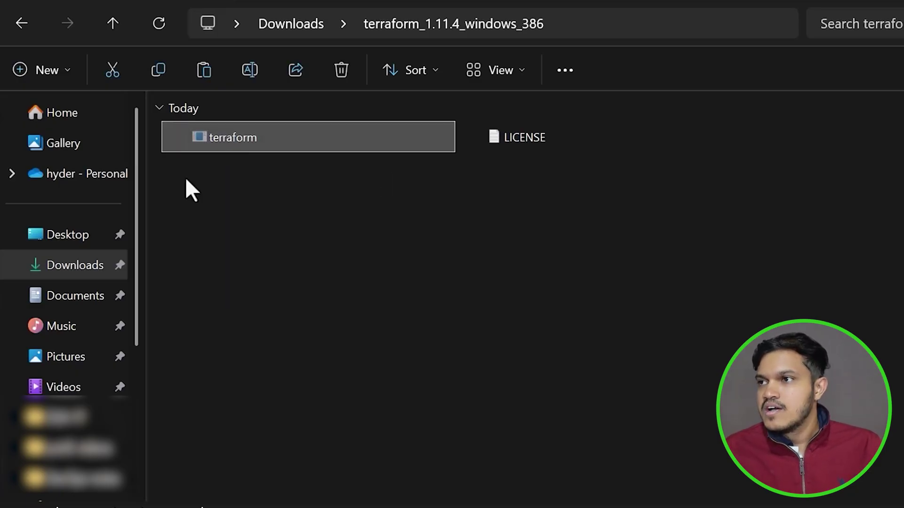
scroll(61, 434, "down", 3)
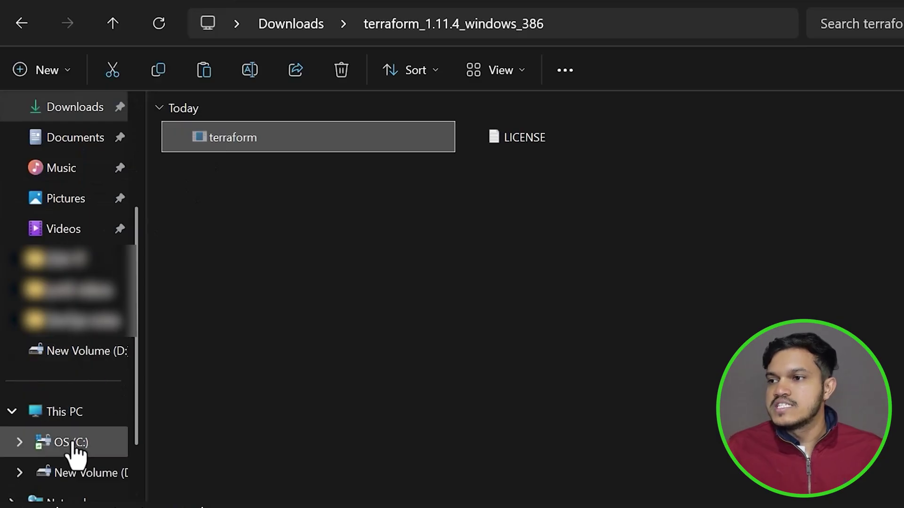
Create a new folder named Terraform inside C:\Program Files, granting administrator permission
left_click(72, 444)
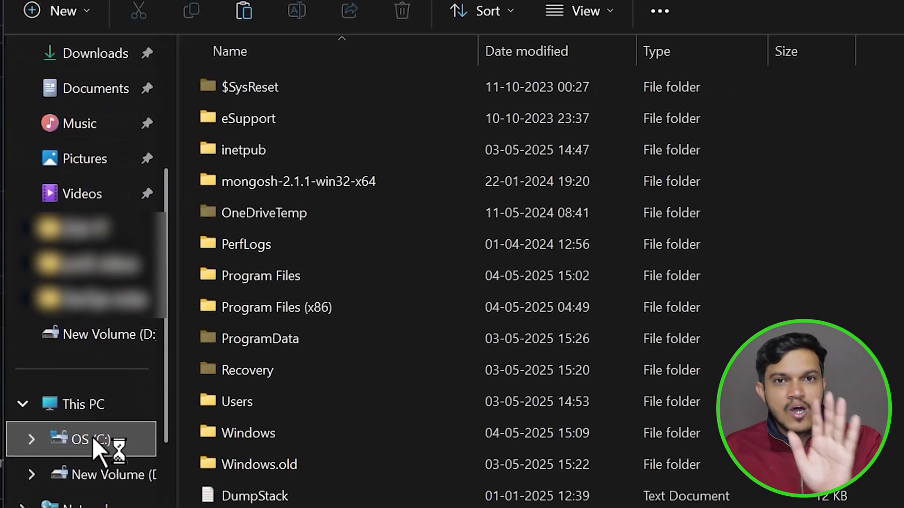
mouse_move(92, 439)
left_mouse_down()
mouse_move(177, 366)
mouse_move(406, 296)
mouse_move(279, 293)
mouse_move(91, 440)
left_mouse_up()
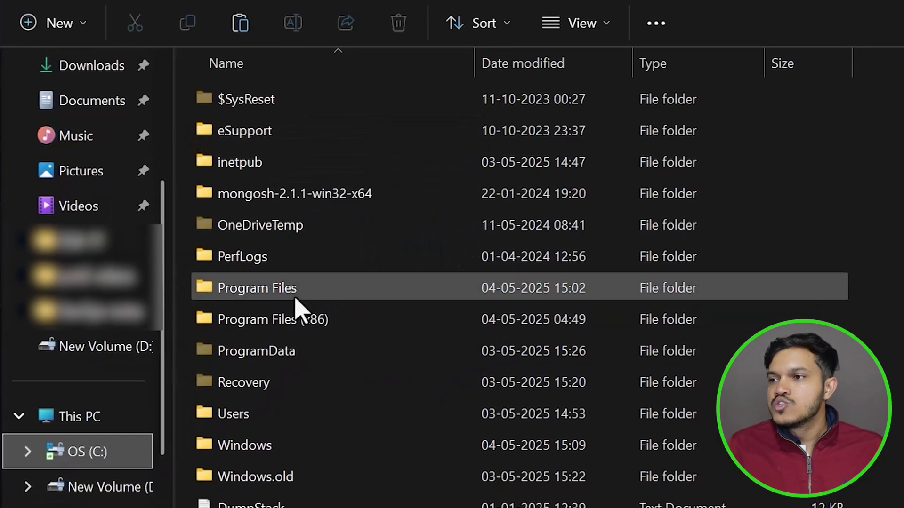
double_click(295, 291)
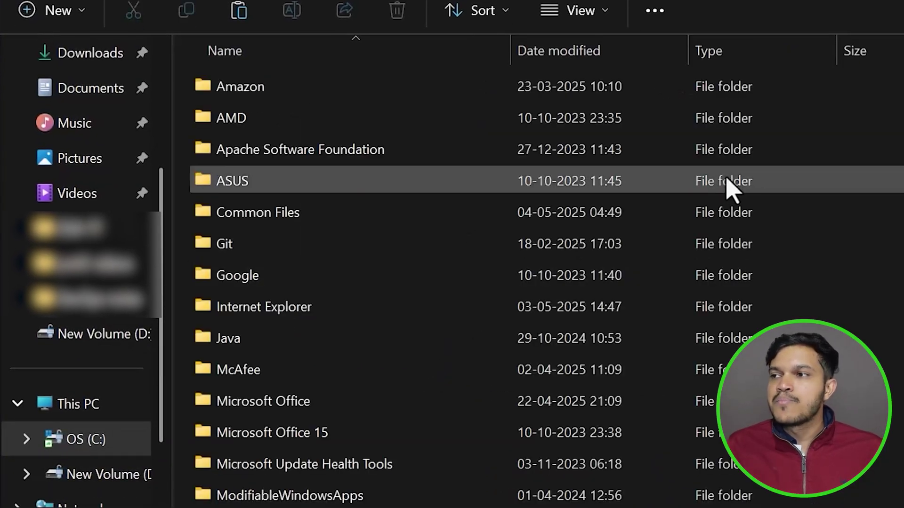
left_click(46, 20)
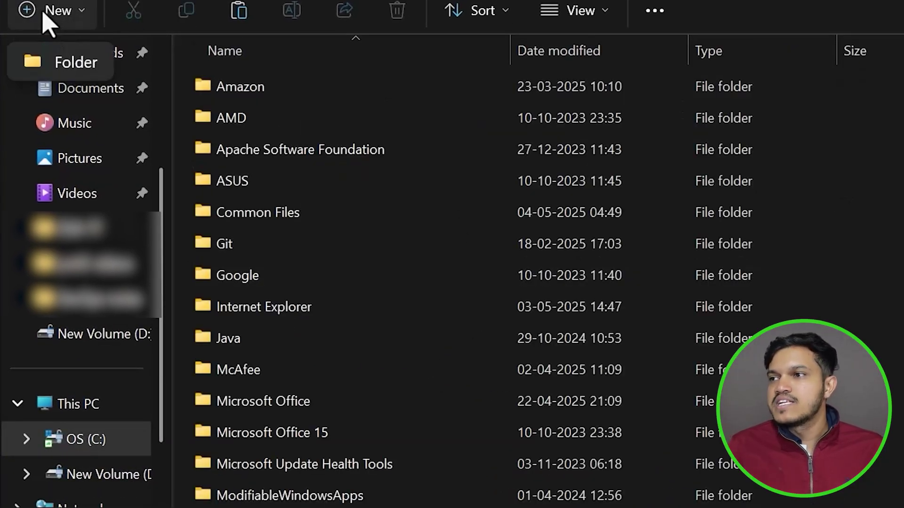
left_click(59, 60)
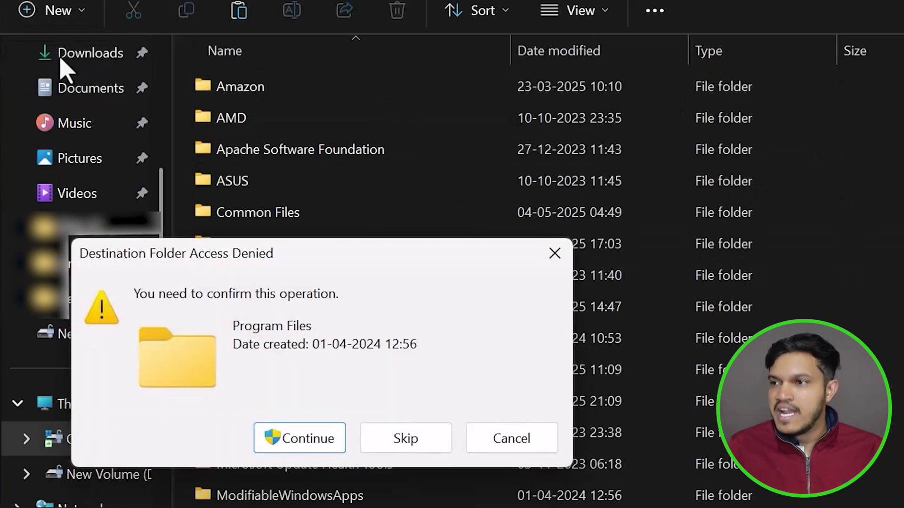
left_click(271, 445)
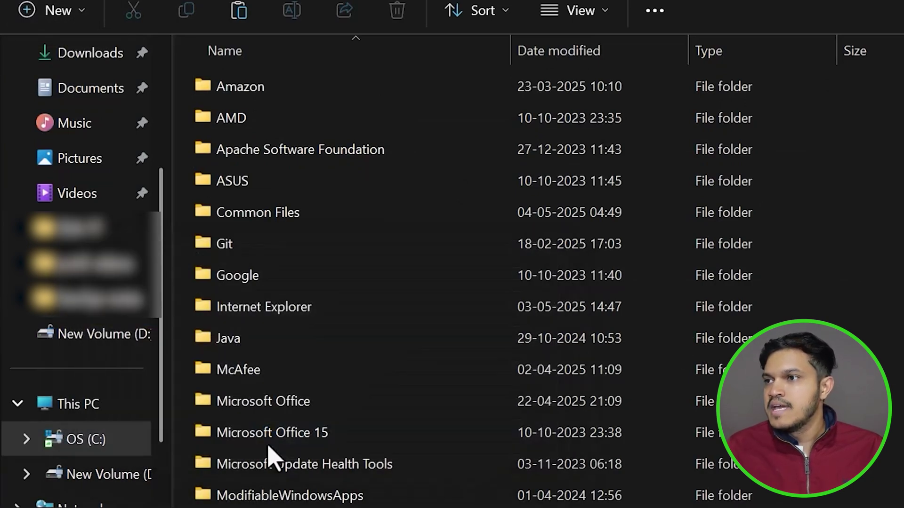
type("T")
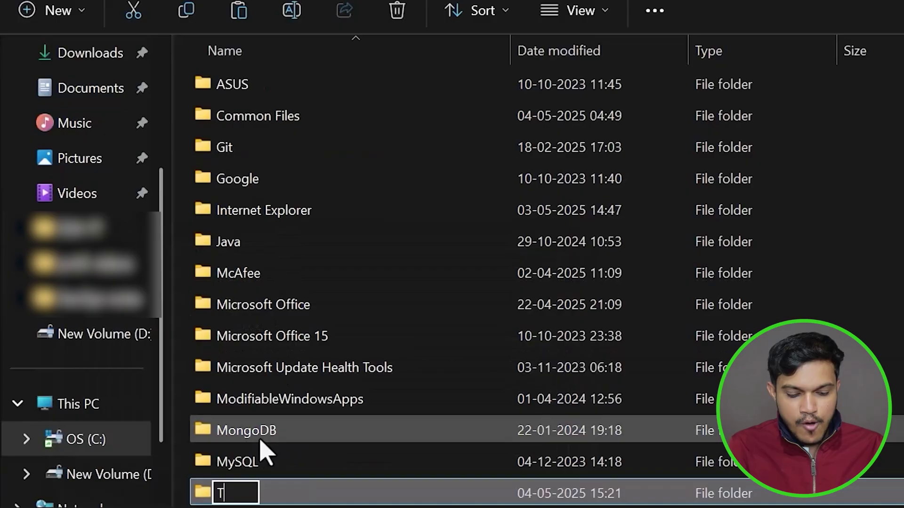
type("erraform")
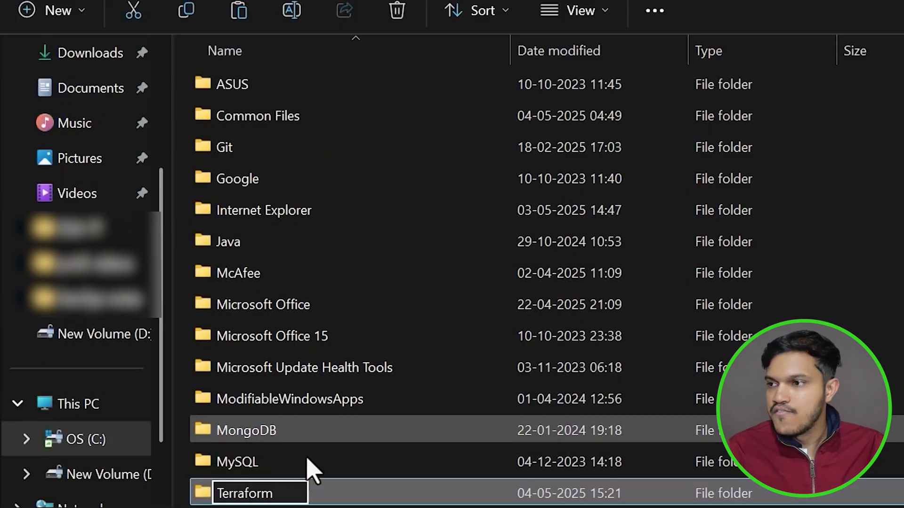
key("Return")
Move terraform.exe into the Terraform folder and copy the C:\Program Files\Terraform path
double_click(368, 495)
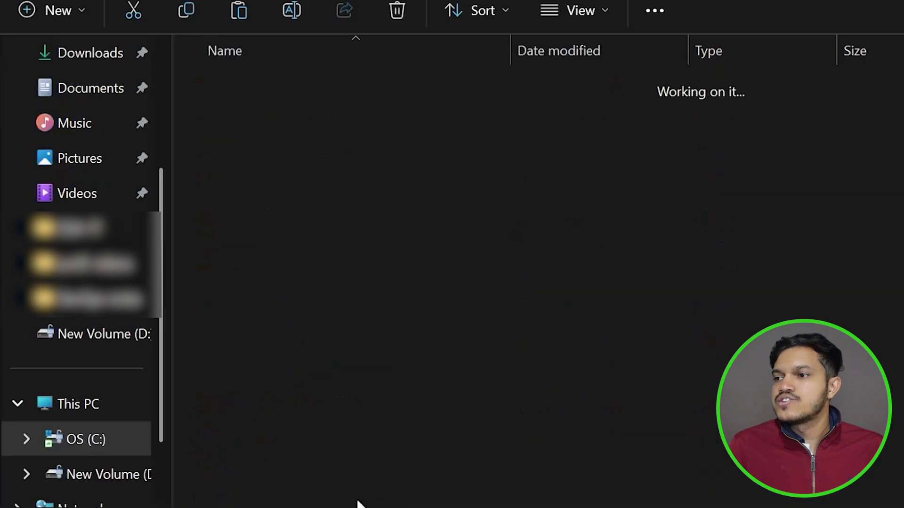
key("ctrl+v")
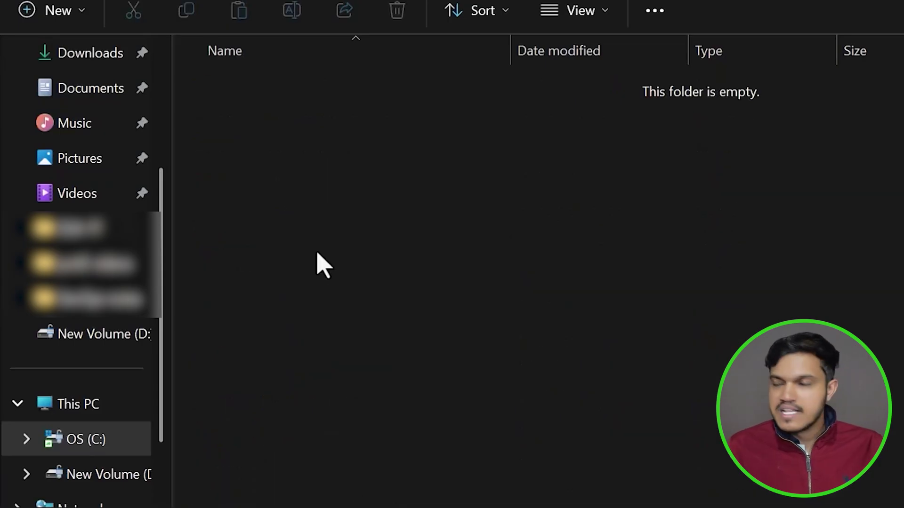
left_click(264, 366)
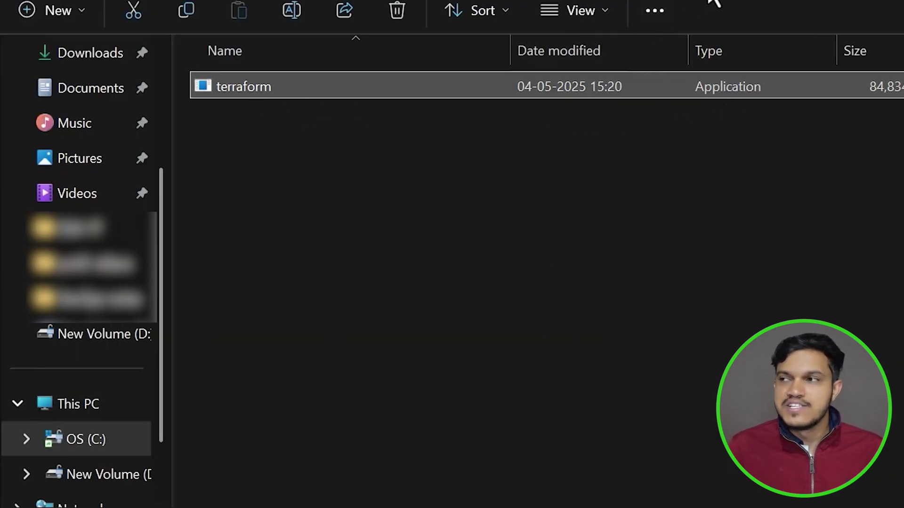
left_click(723, 80)
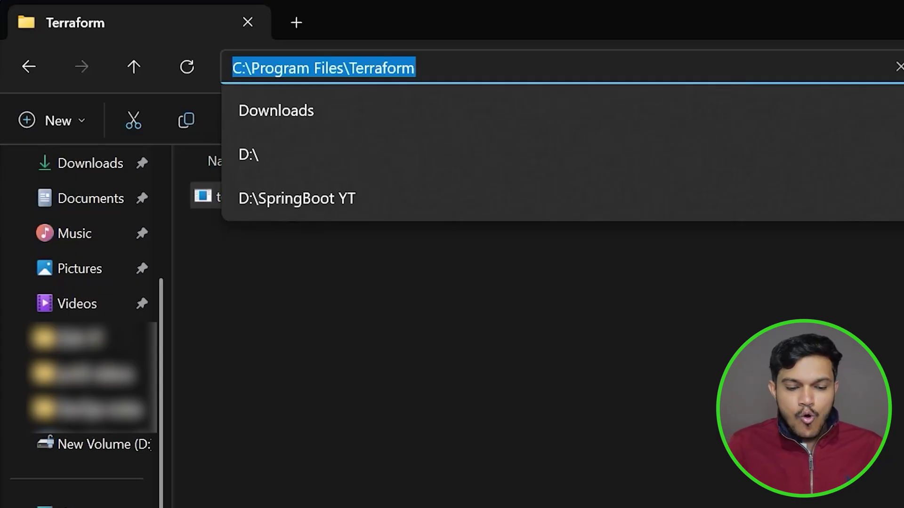
key("Escape")
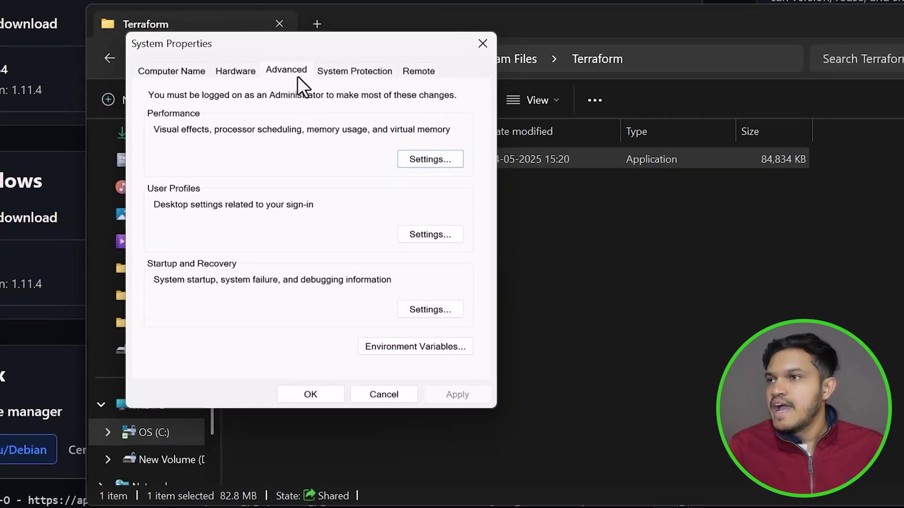
In Environment Variables, edit the system Path to add a C:\Program Files\Terraform entry and save
left_click(396, 347)
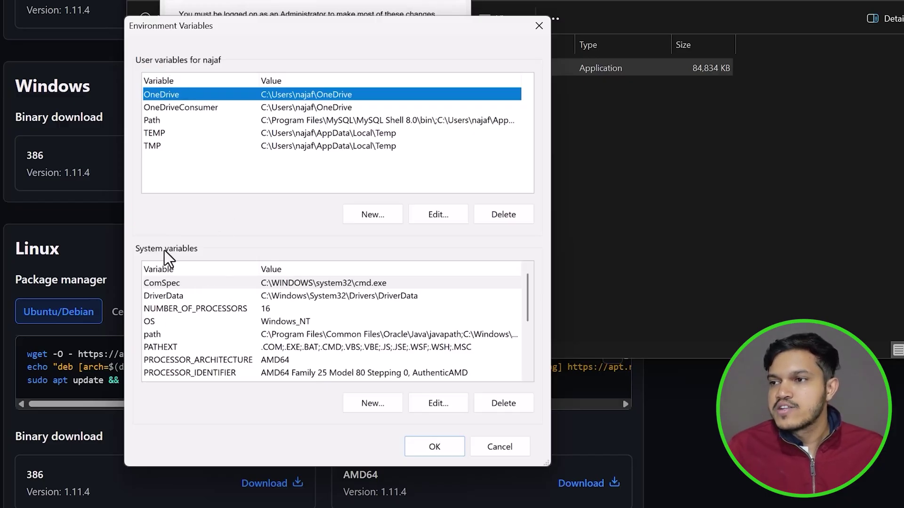
left_click(262, 334)
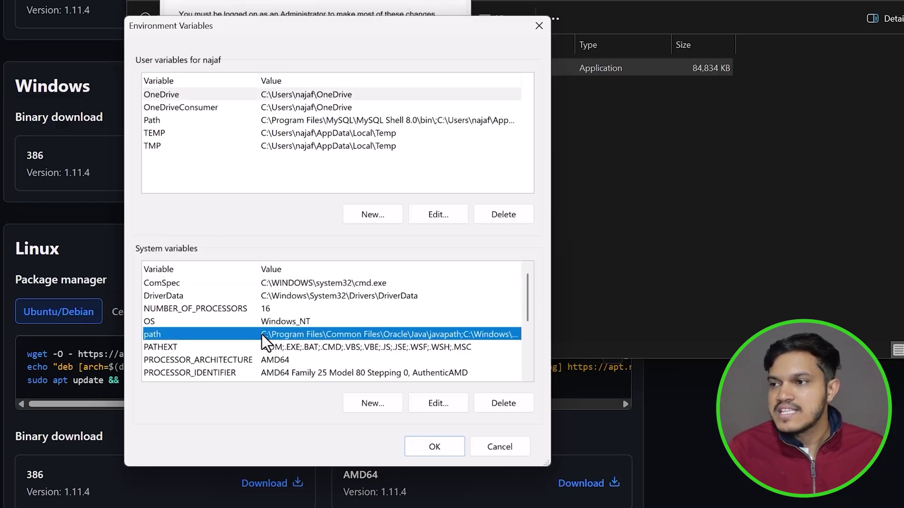
left_click(430, 404)
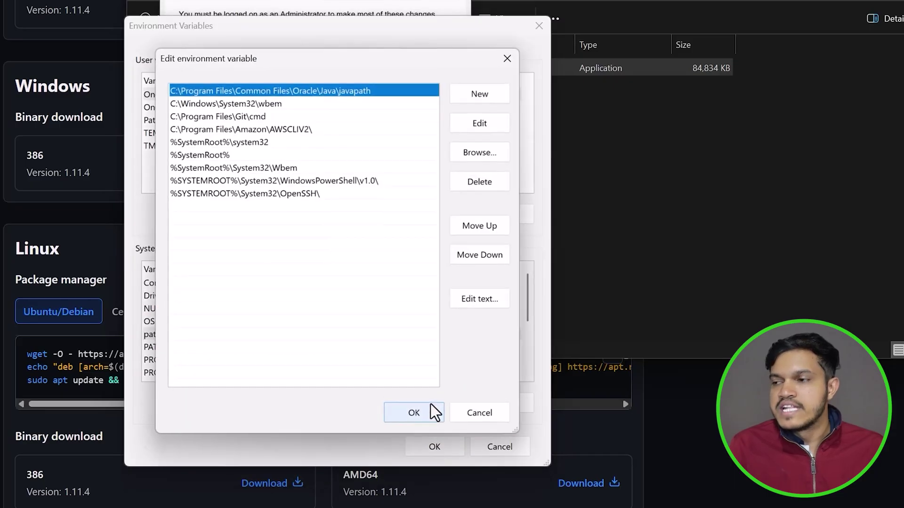
left_click(468, 94)
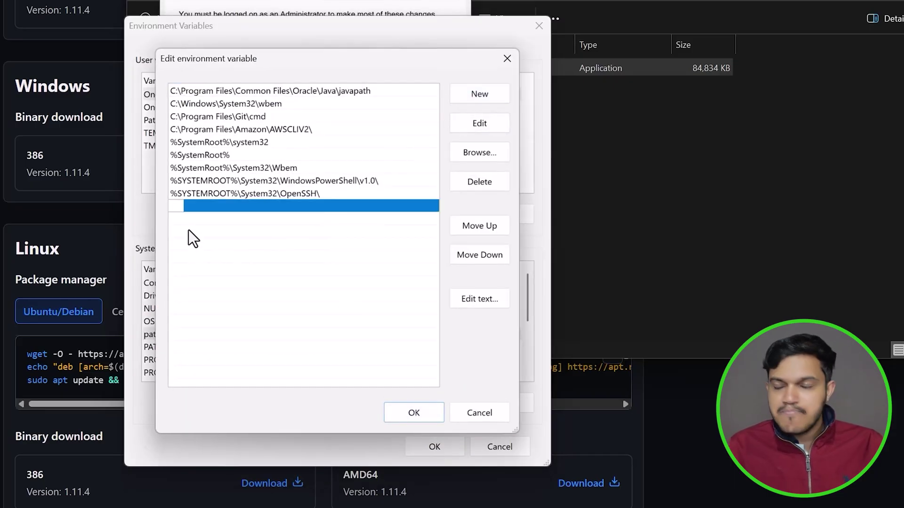
key("ctrl+v")
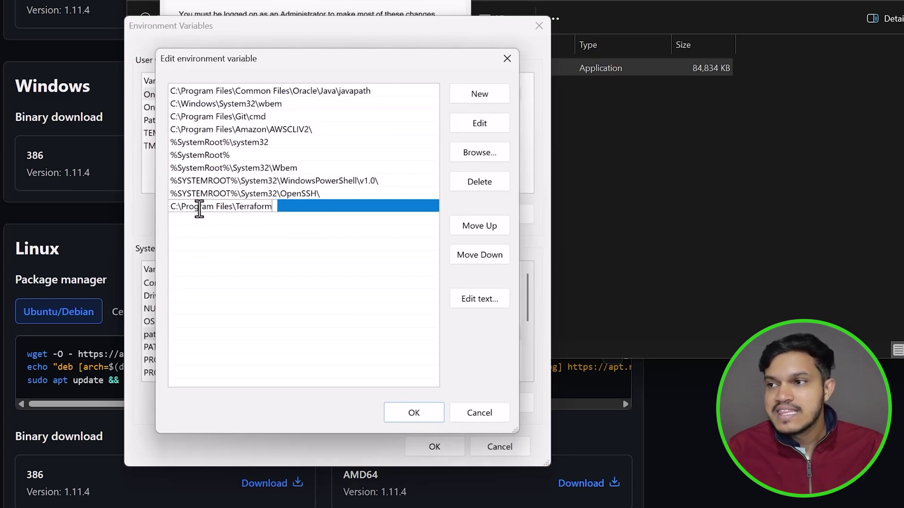
left_click(397, 410)
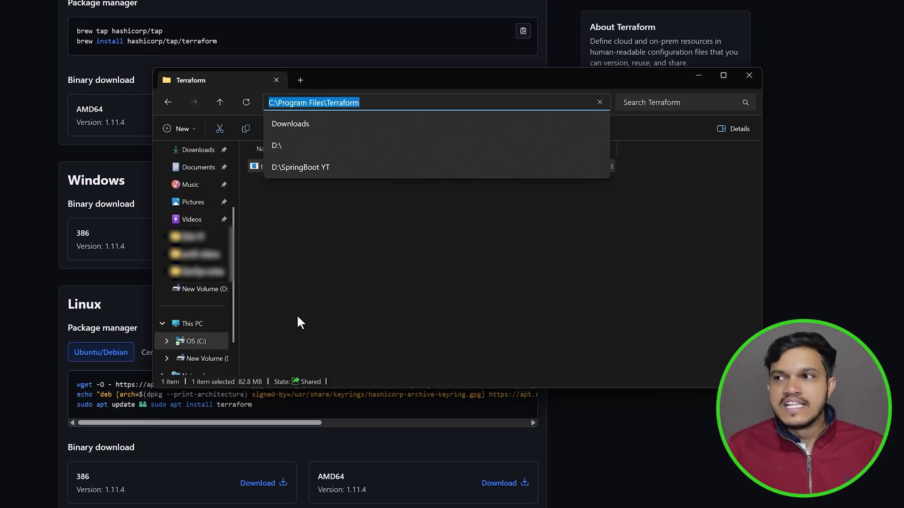
Dismiss the address suggestions and minimise the Terraform folder window
left_click(295, 296)
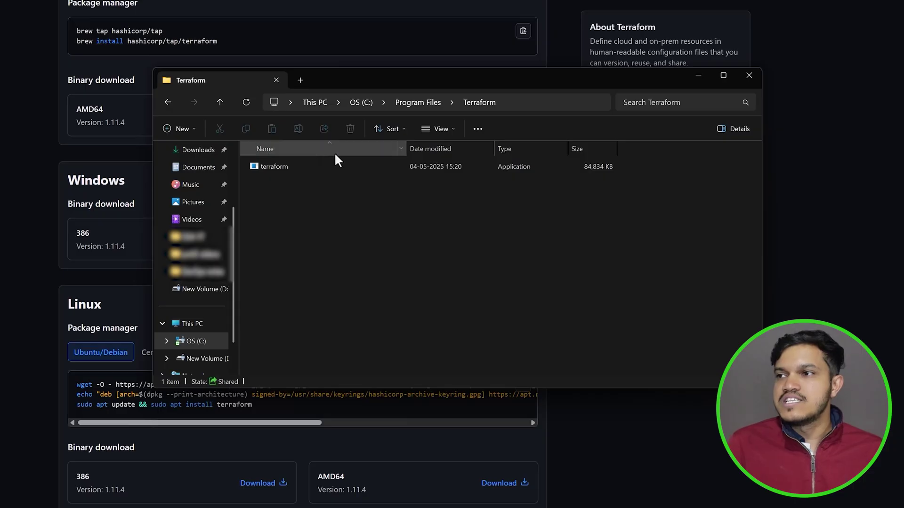
left_click(697, 73)
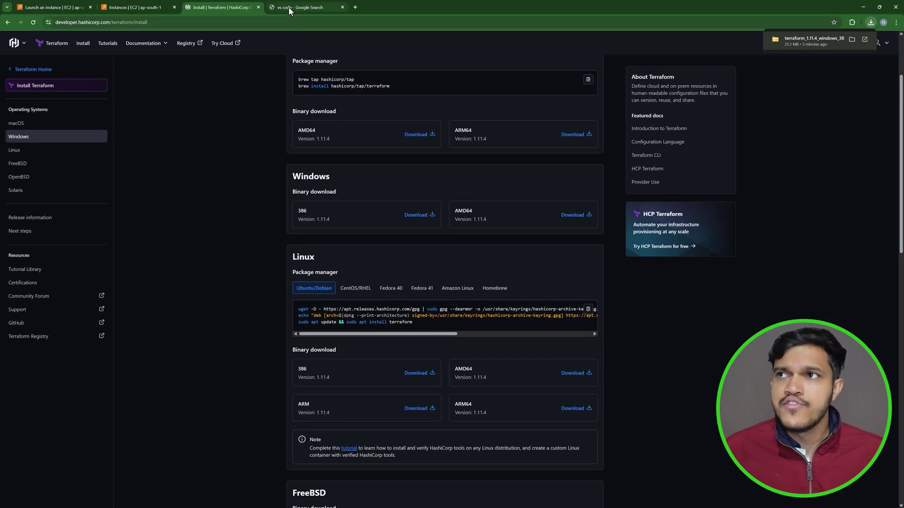
Switch to the 'vs code' Google results and open Visual Studio Code's Download page
left_click(289, 7)
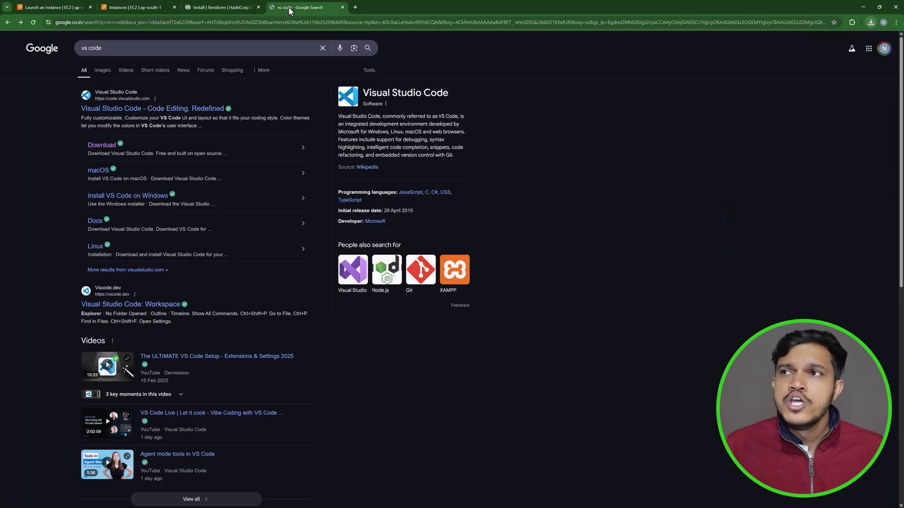
key("ctrl+plus")
key("ctrl+plus")
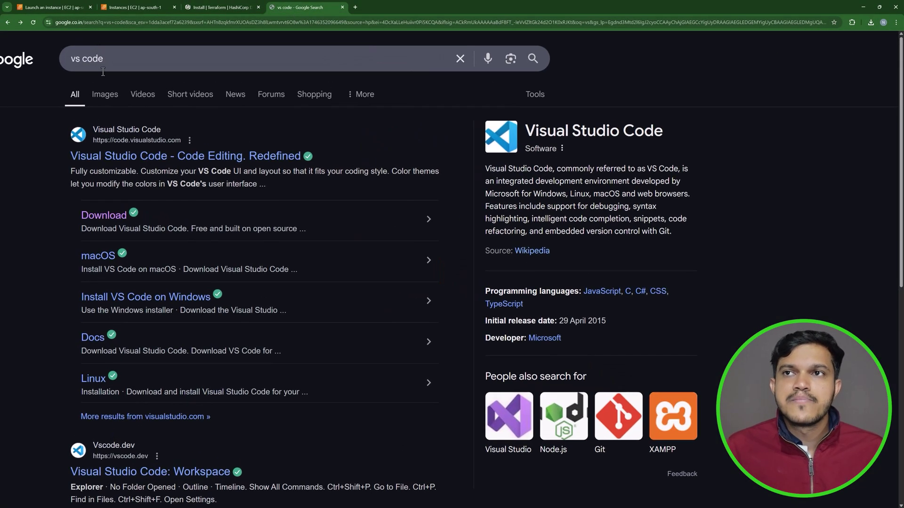
scroll(139, 119, "down", 1)
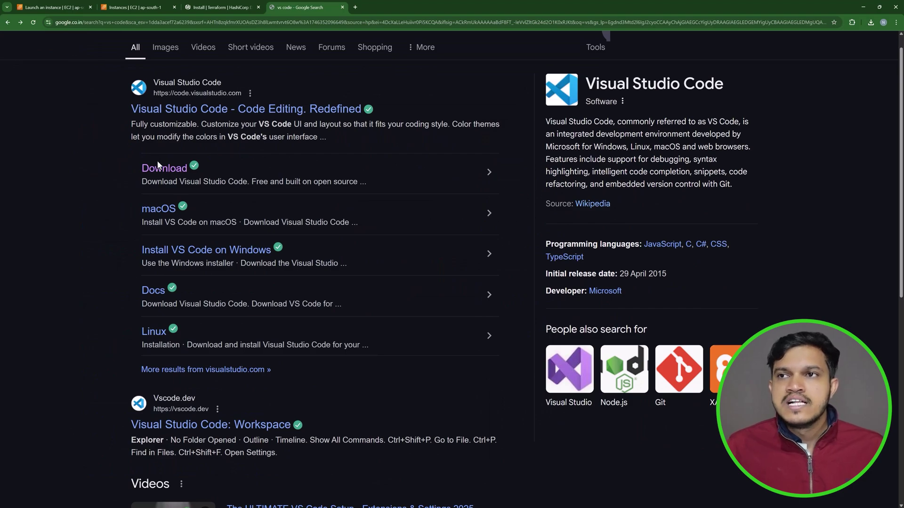
left_click(162, 169)
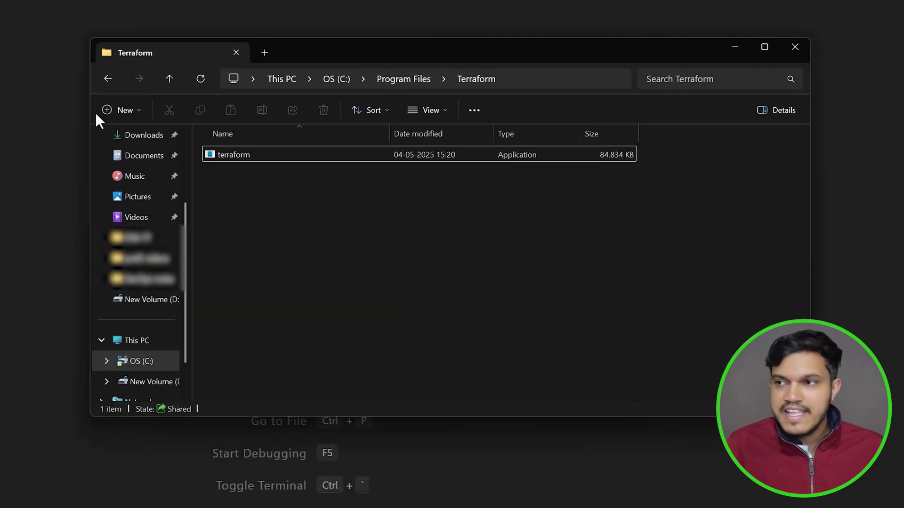
Create a new folder on New Volume (D:), keeping its default name
scroll(104, 236, "down", 2)
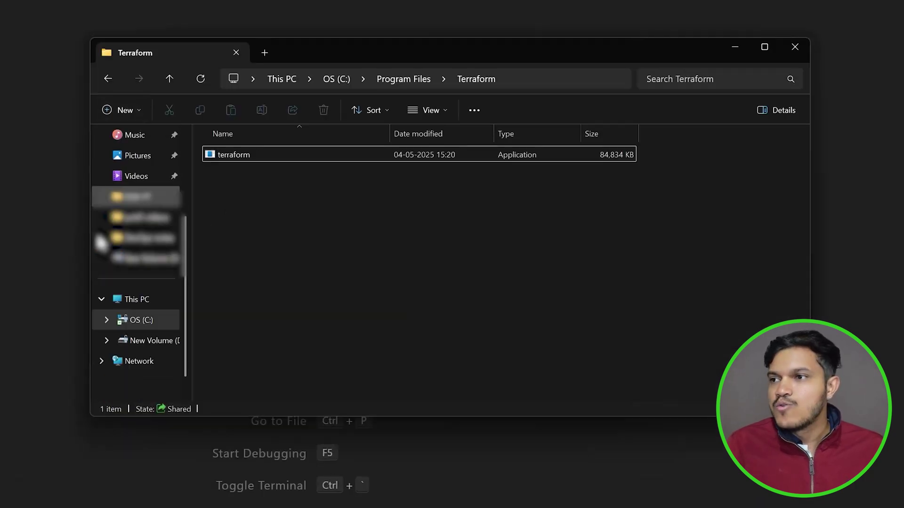
left_click(148, 342)
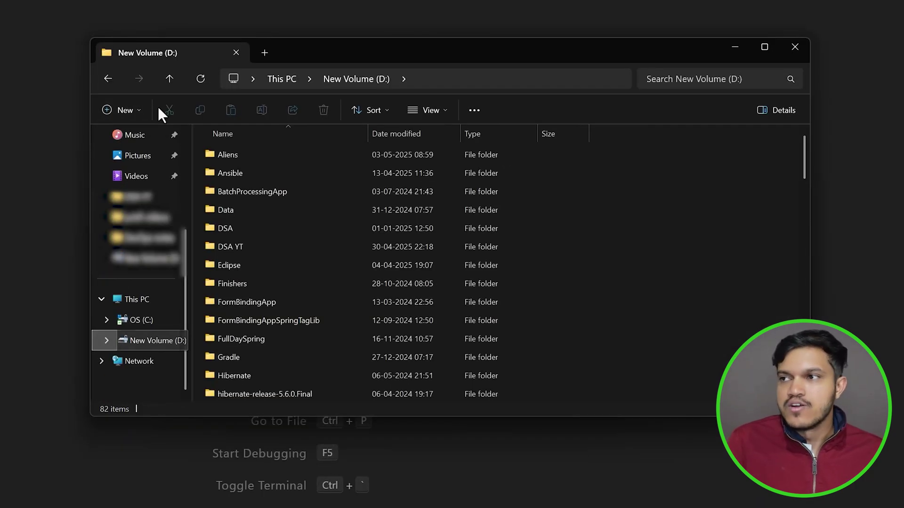
left_click(122, 106)
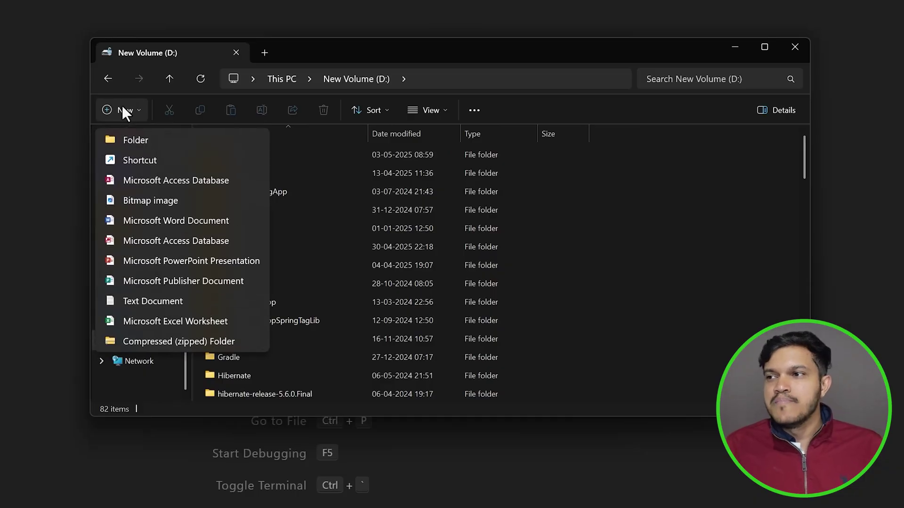
left_click(140, 141)
key("Return")
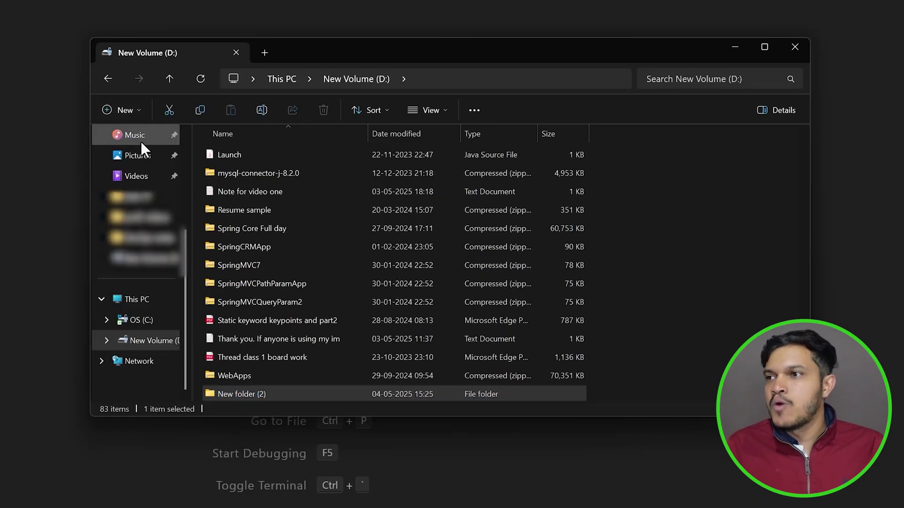
key("alt+d")
key("Escape")
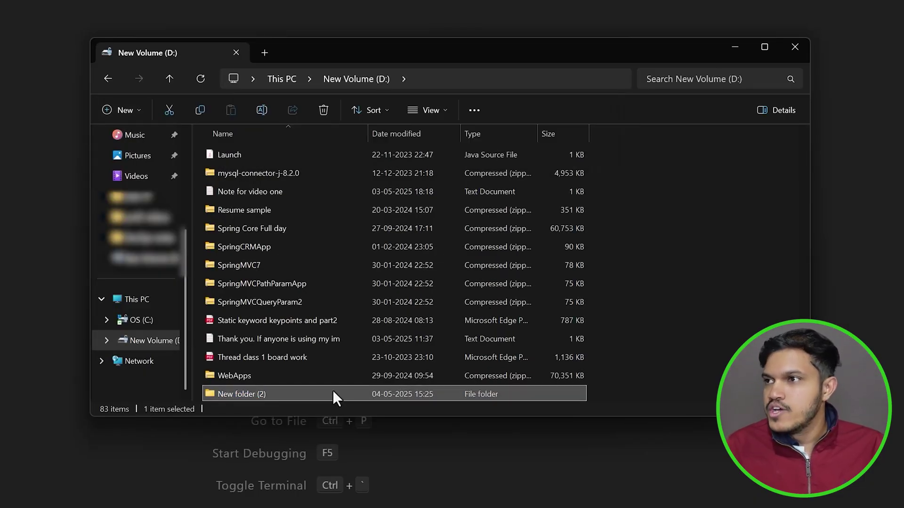
Rename New folder (2) to Terraform-Scripts and open it
right_click(334, 391)
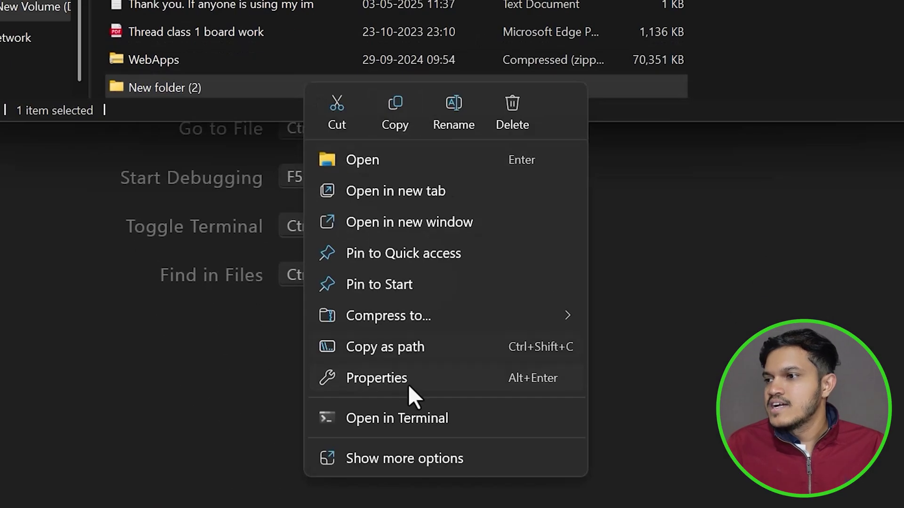
left_click(363, 456)
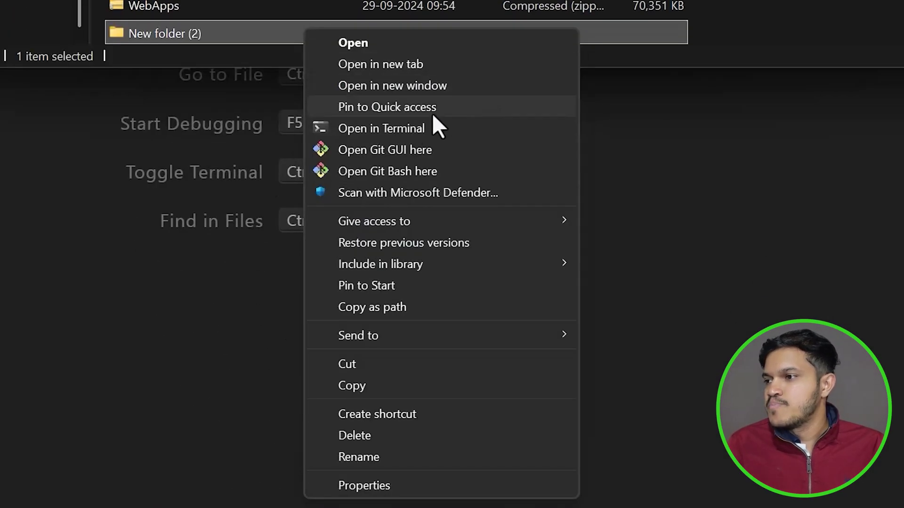
left_click(351, 453)
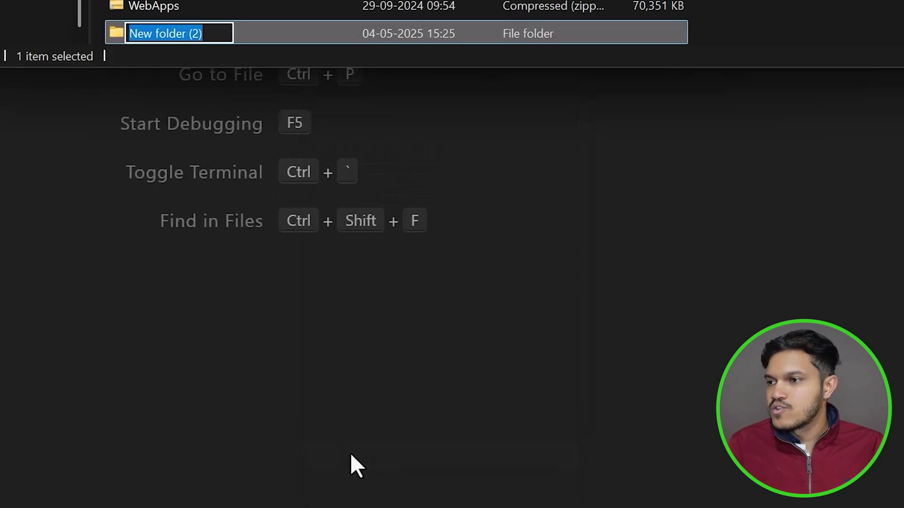
type("Terraform")
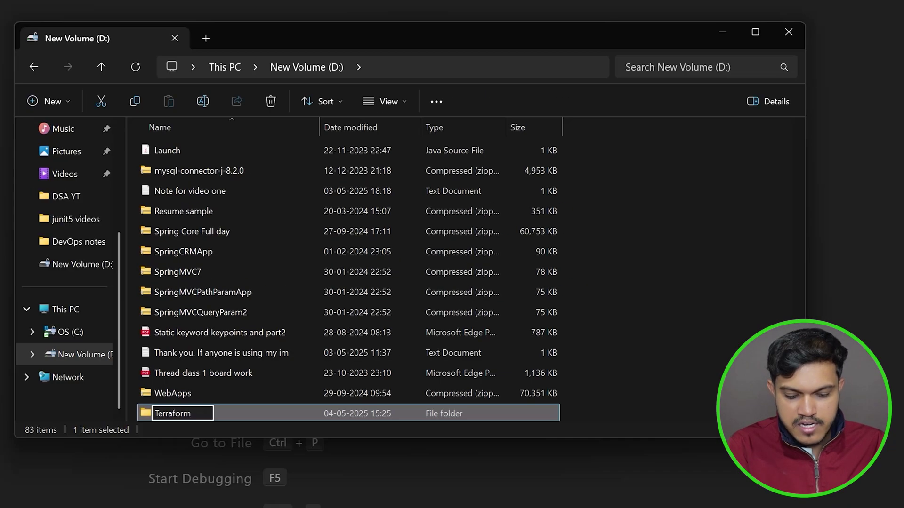
type("-Scripts")
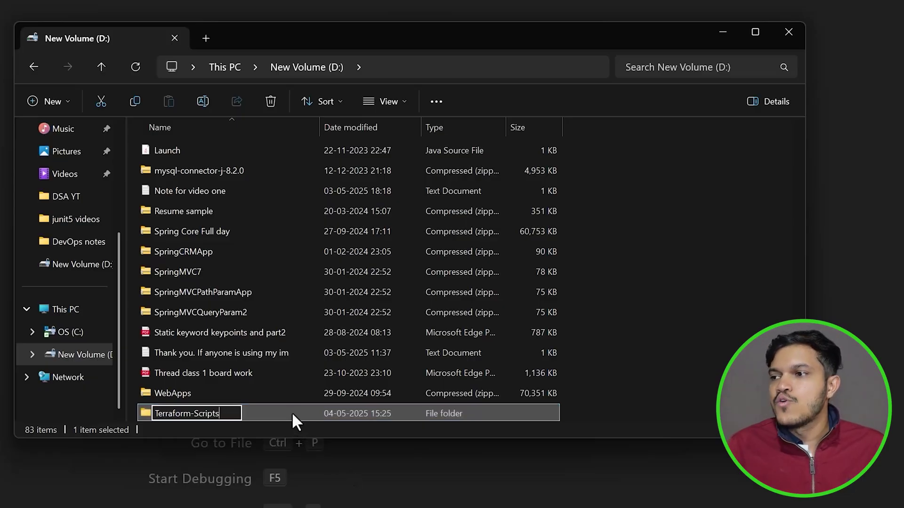
key("Return")
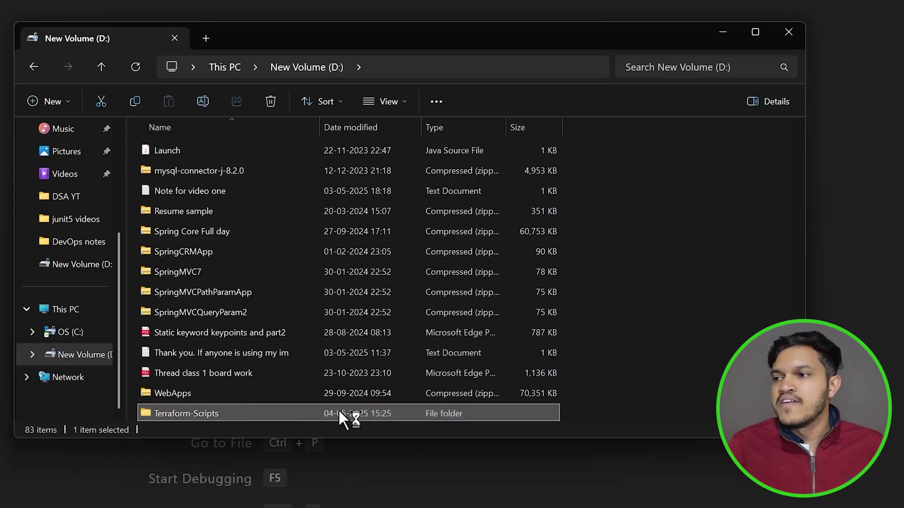
double_click(338, 409)
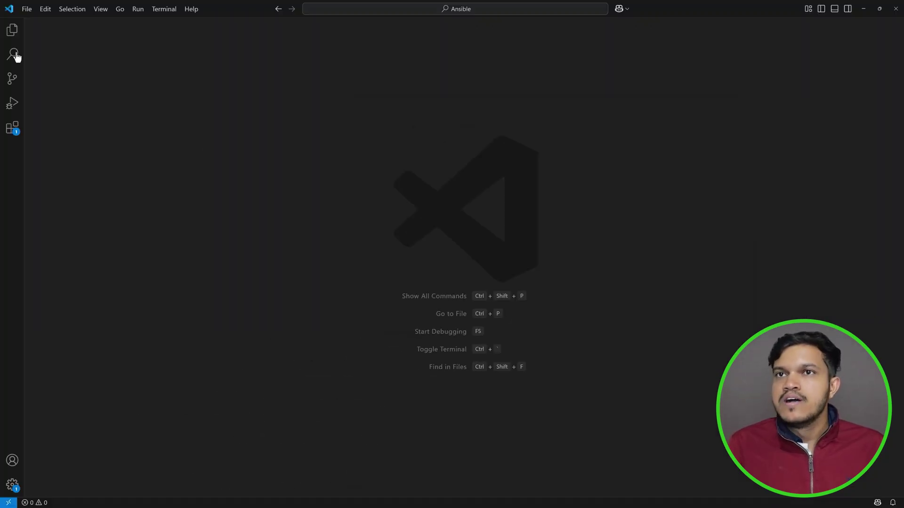
Choose Open Folder… from the File menu in Visual Studio Code
left_click(26, 57)
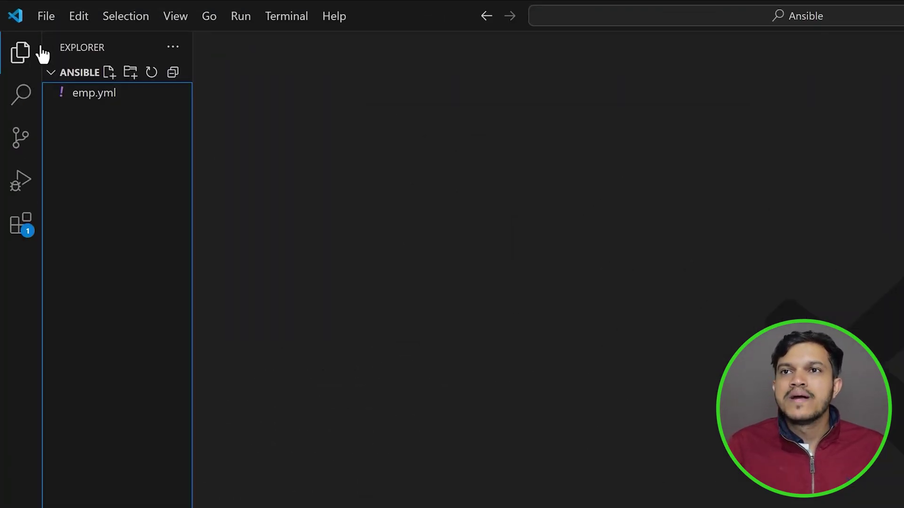
left_click(72, 13)
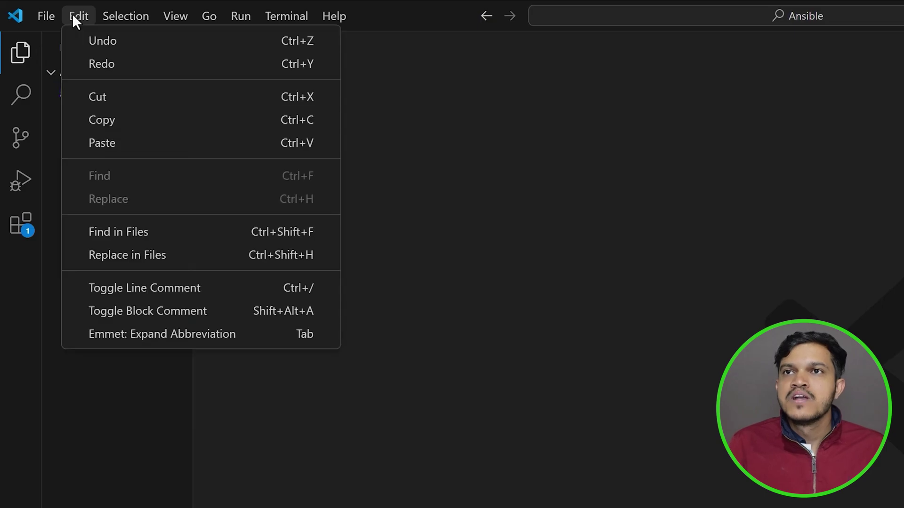
left_click(72, 13)
left_click(48, 16)
mouse_move(75, 24)
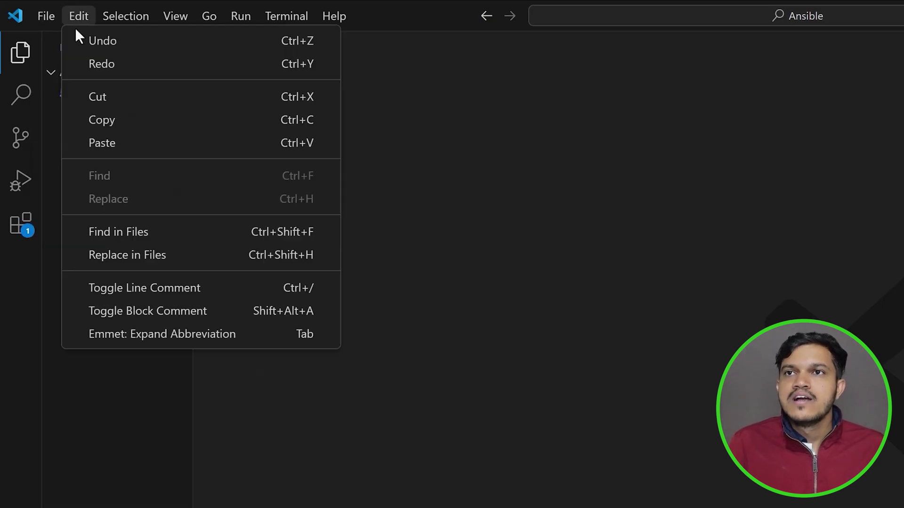
mouse_move(45, 16)
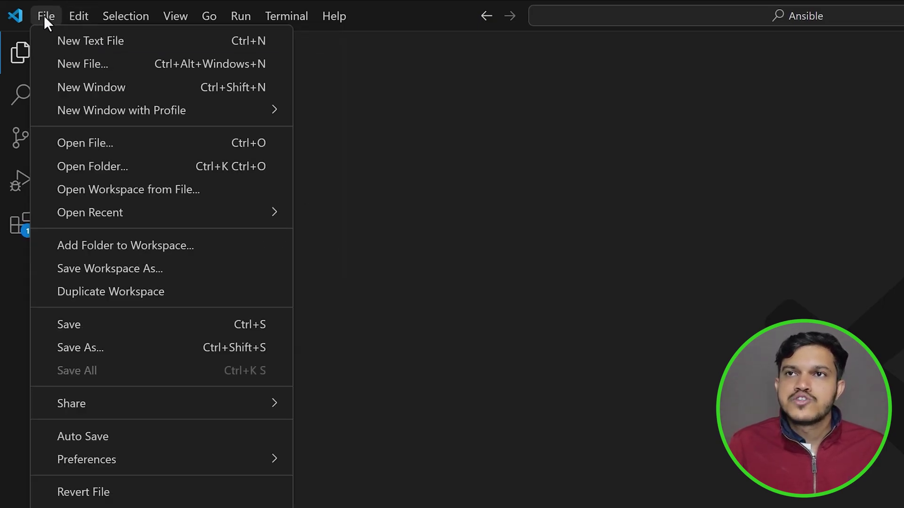
left_click(95, 167)
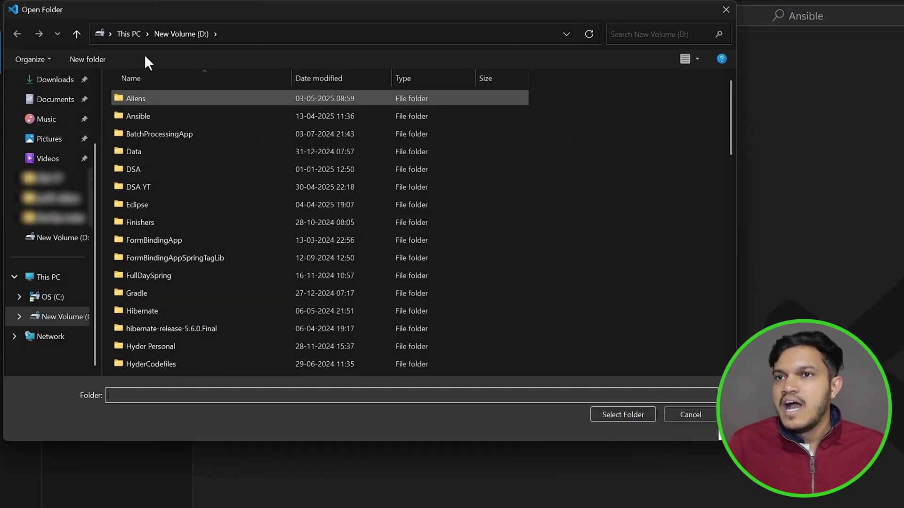
Open D:\Terraform-Scripts as the workspace, trust its authors, and switch back to File Explorer
scroll(160, 272, "down", 8)
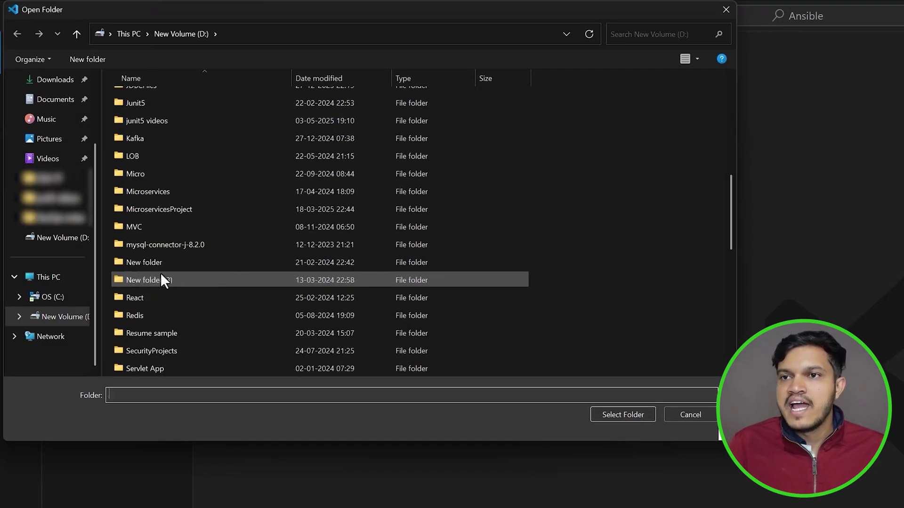
scroll(161, 278, "down", 1)
scroll(161, 278, "down", 3)
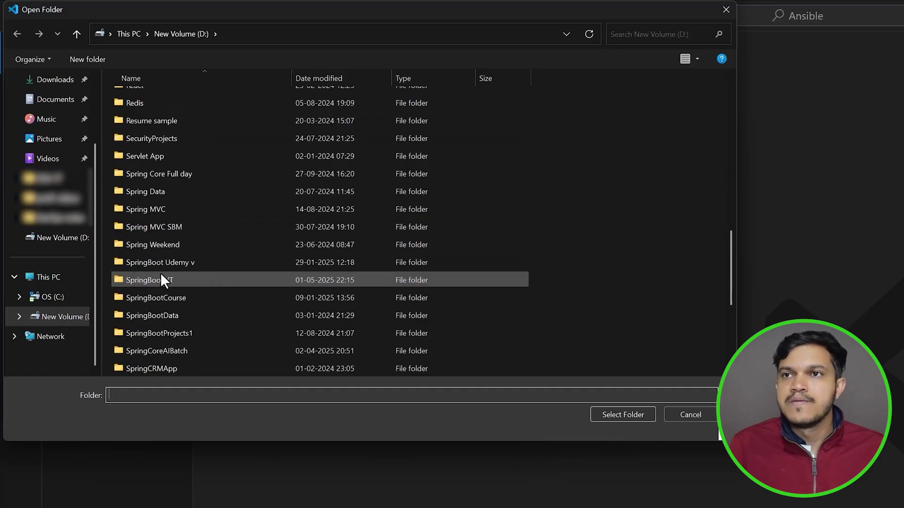
scroll(160, 278, "down", 3)
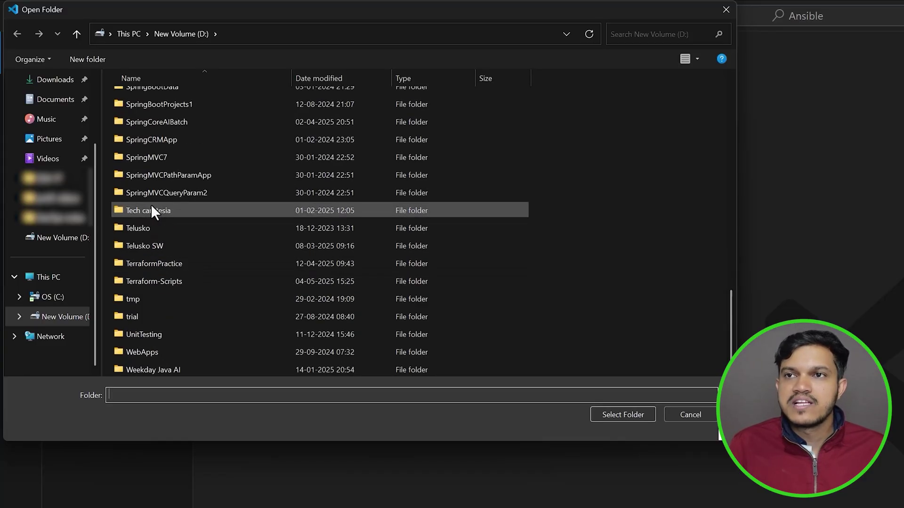
left_click(147, 281)
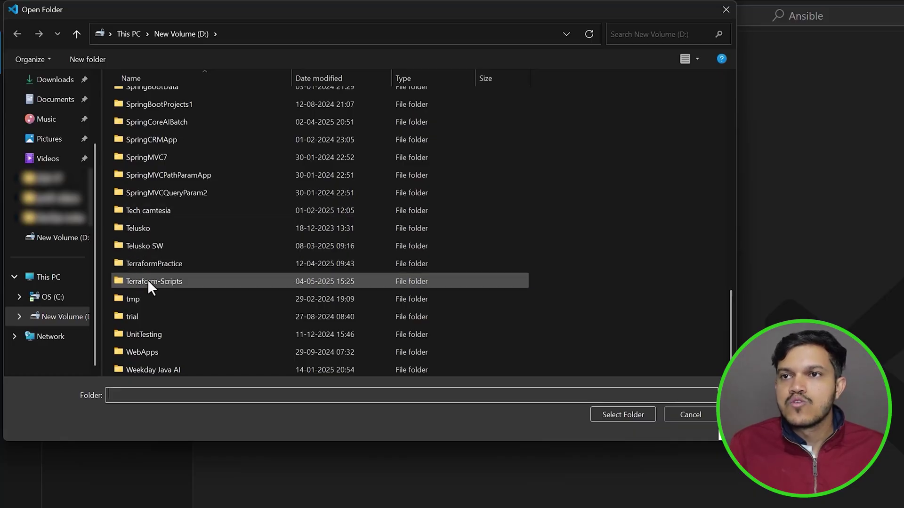
left_click(612, 416)
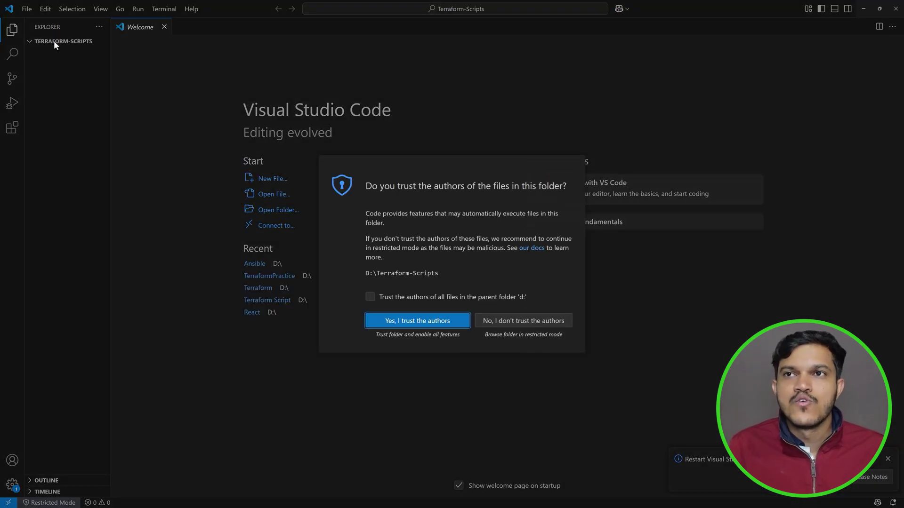
left_click(415, 322)
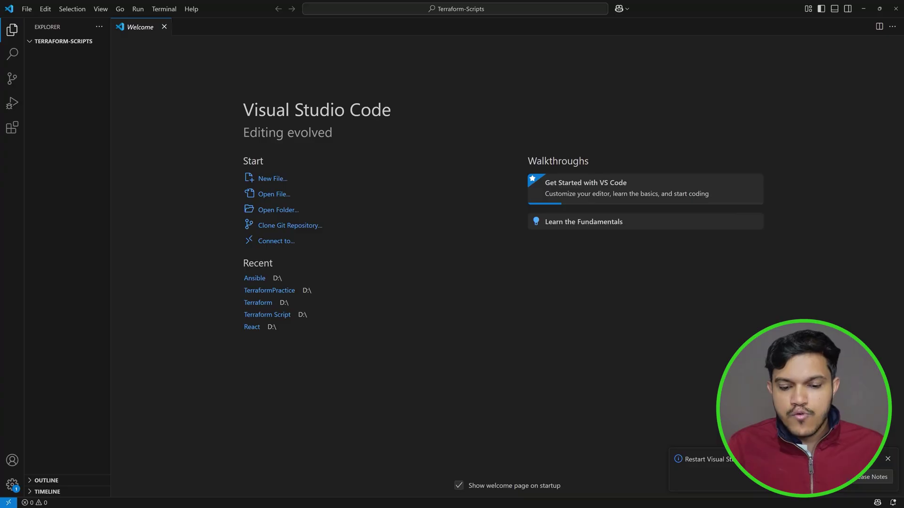
key("alt+Tab")
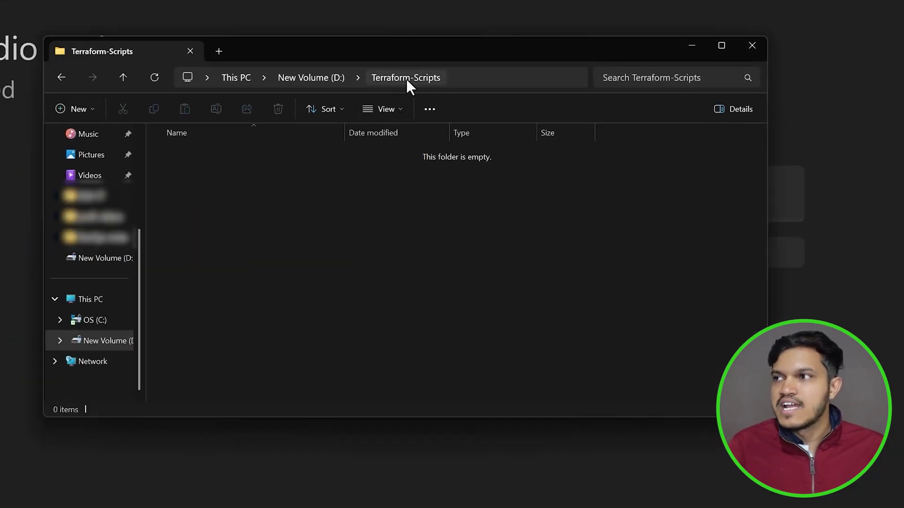
Enter cmd in the address bar to launch a Command Prompt at D:\Terraform-Scripts
left_click(460, 79)
type("c")
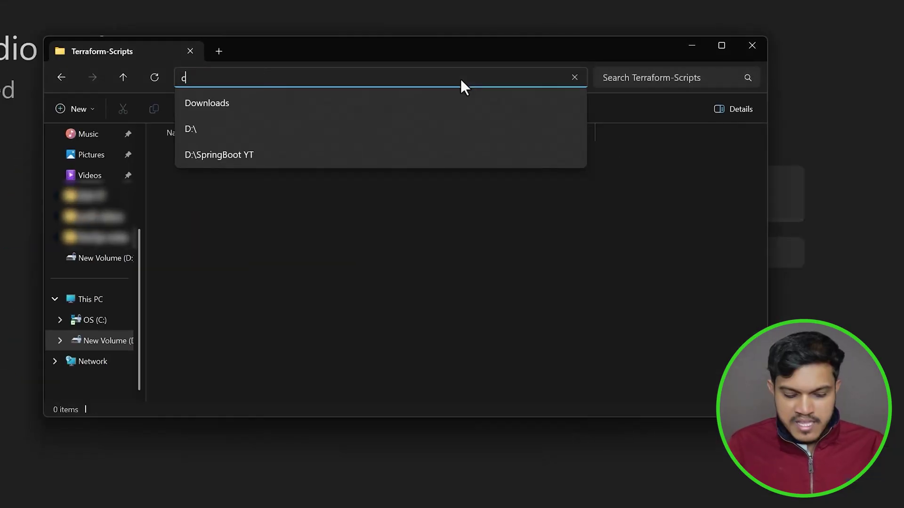
type("md")
key("Return")
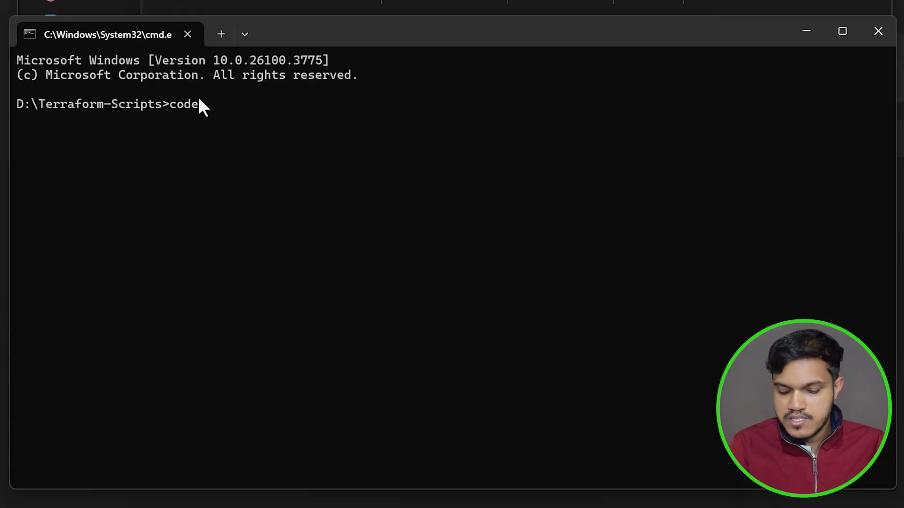
Run 'code .' at the D:\Terraform-Scripts prompt to open this folder in VS Code
type(".")
key("Return")
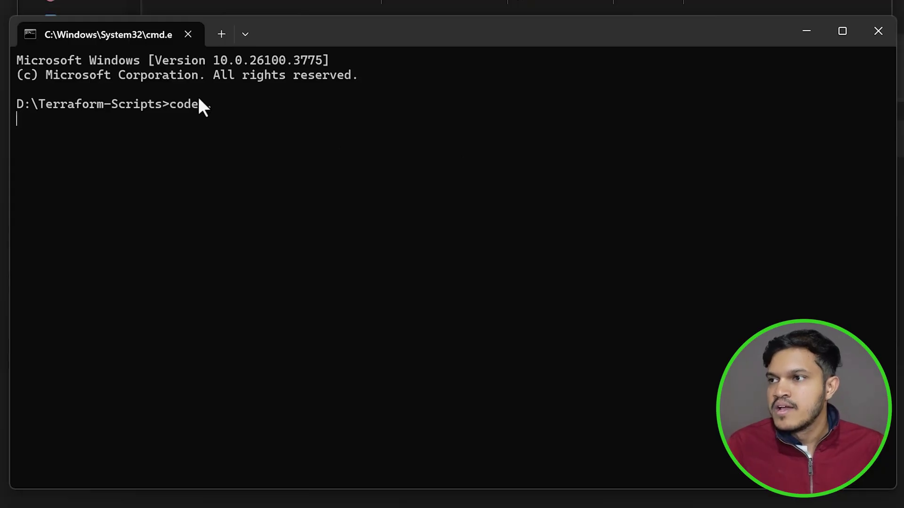